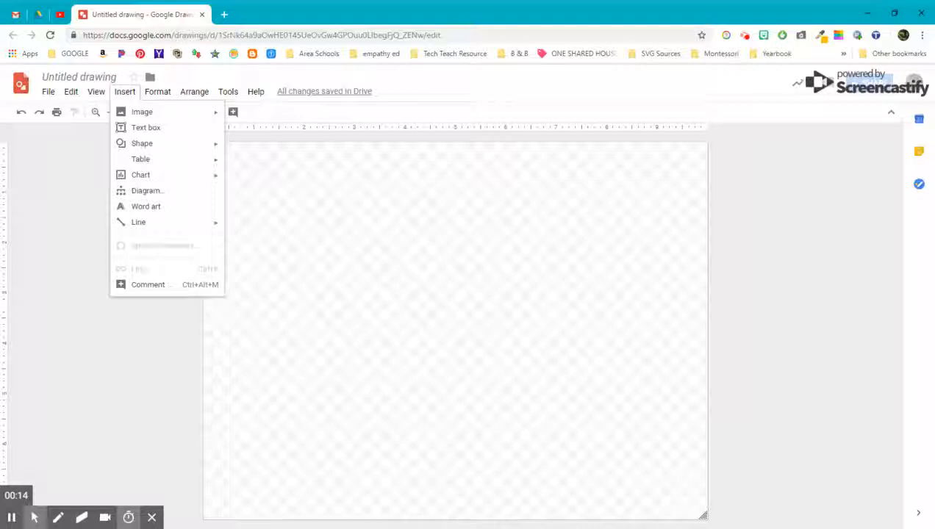
- Preview the Insert menu's Image, Text box, Shape and Table options on the blank canvas
mouse_move(137, 117)
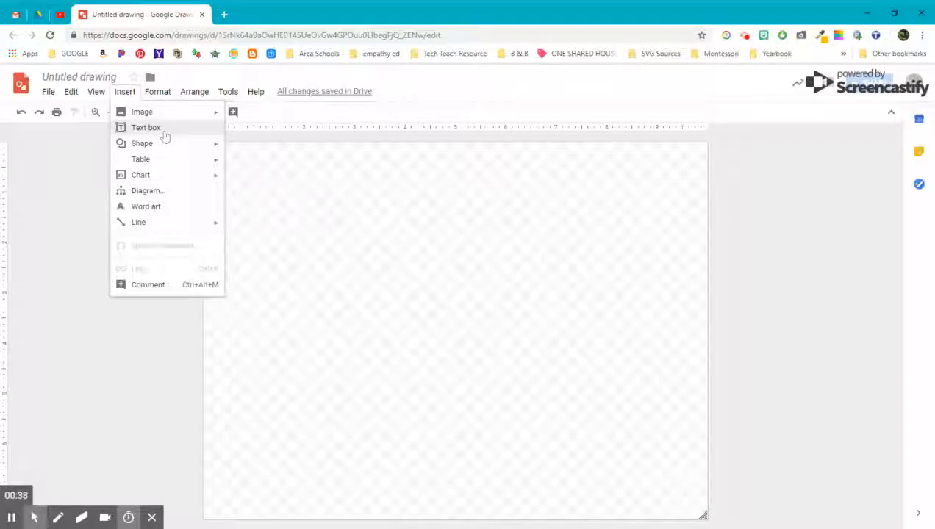
mouse_move(161, 148)
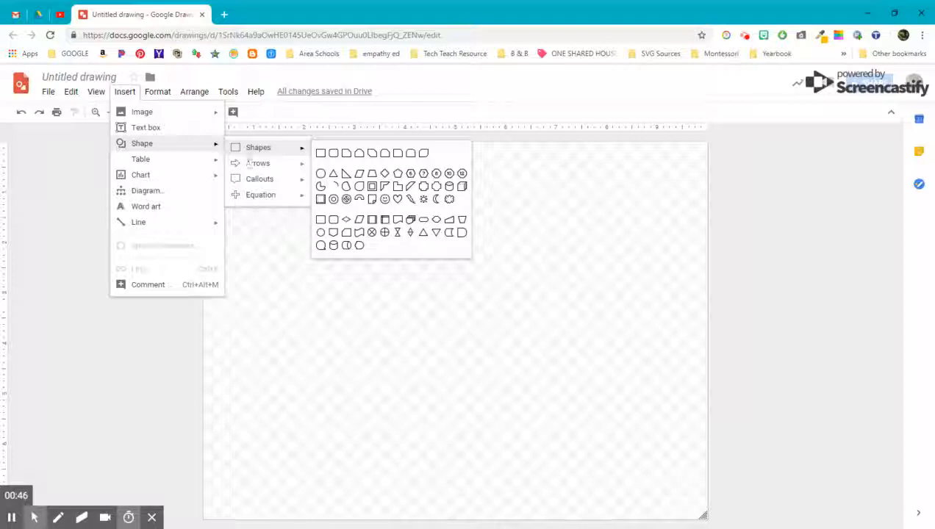
mouse_move(170, 166)
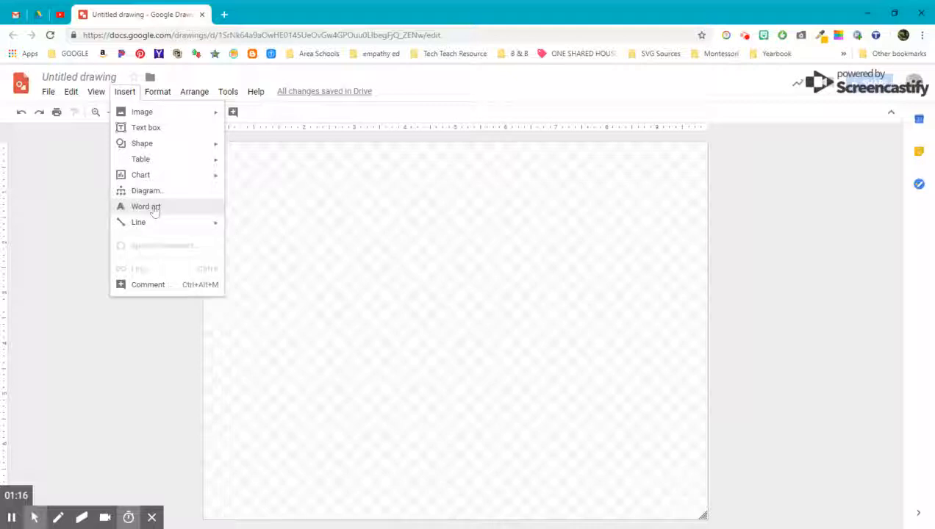
- Add 'Word Art' word art in the Vidaloka font, filled cyan
left_click(154, 211)
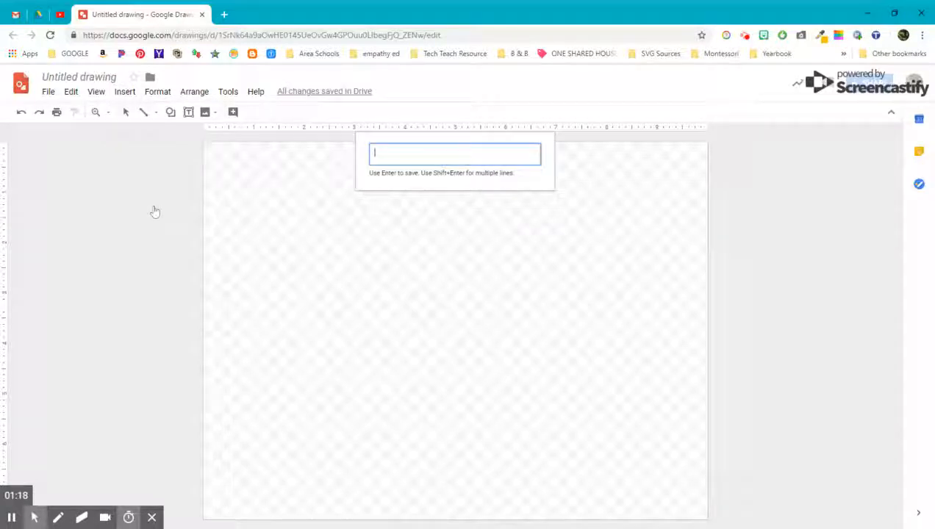
type("Word Art")
key("Return")
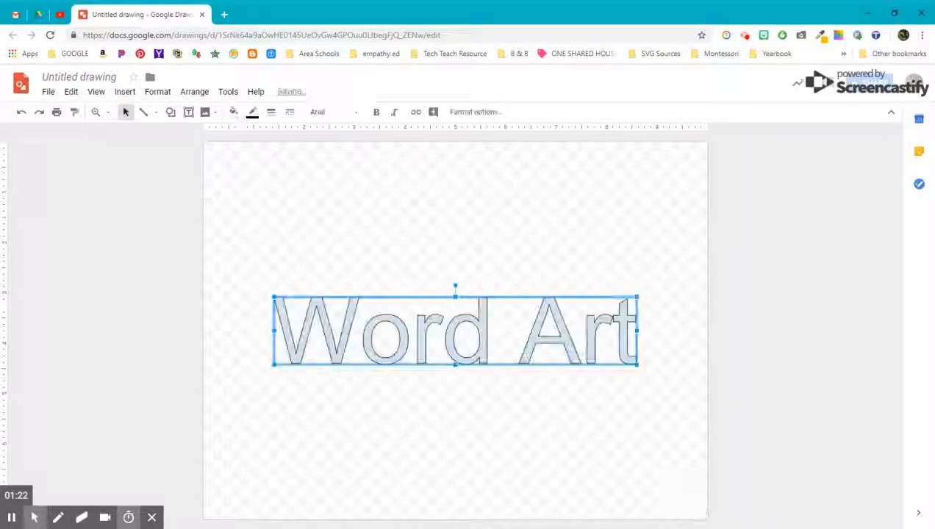
left_click(357, 116)
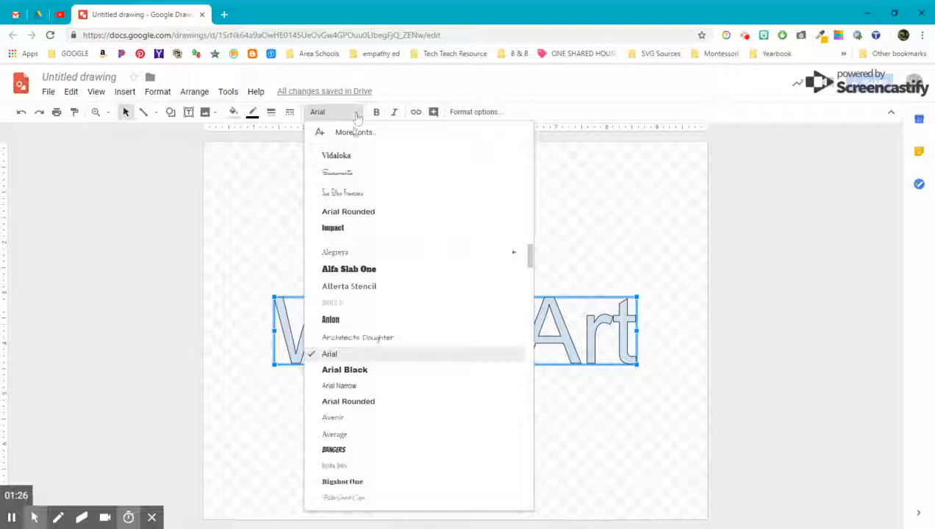
left_click(340, 155)
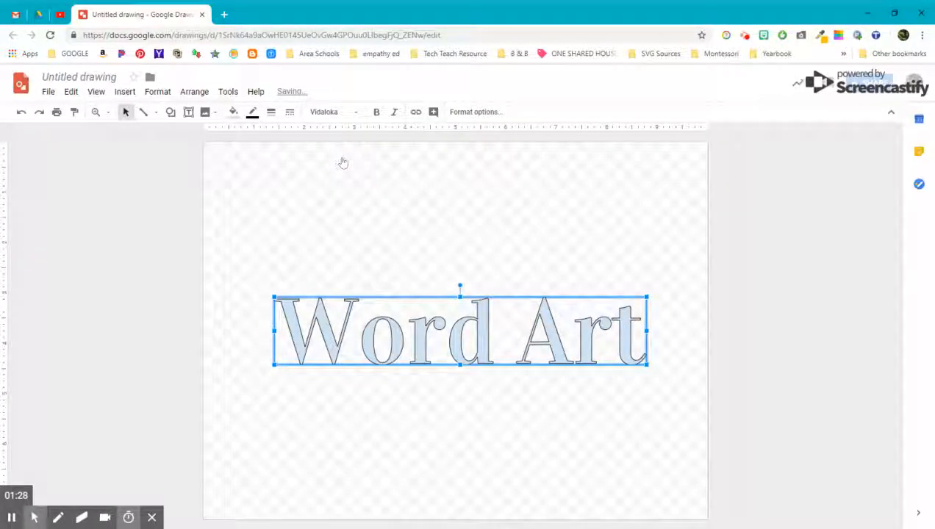
left_click(233, 111)
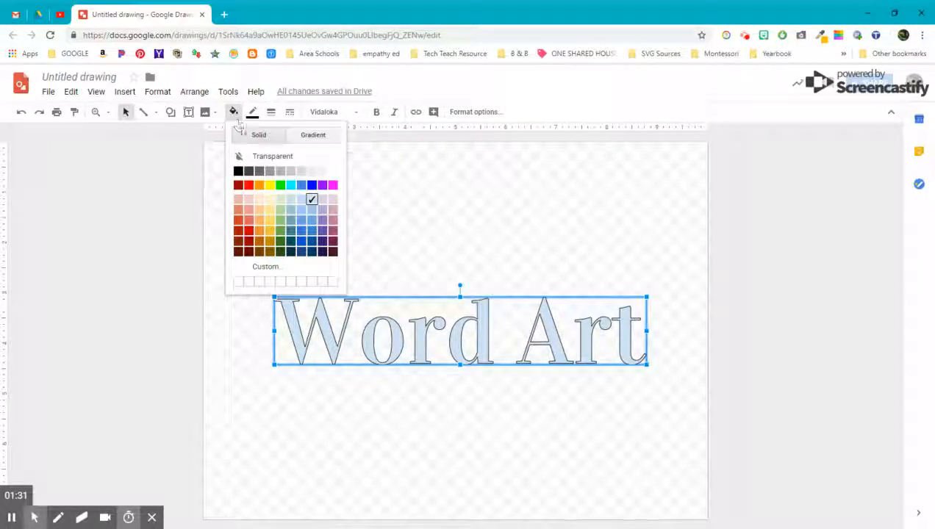
left_click(291, 184)
- Give the Word Art a dark teal outline at 3px weight
left_click(252, 112)
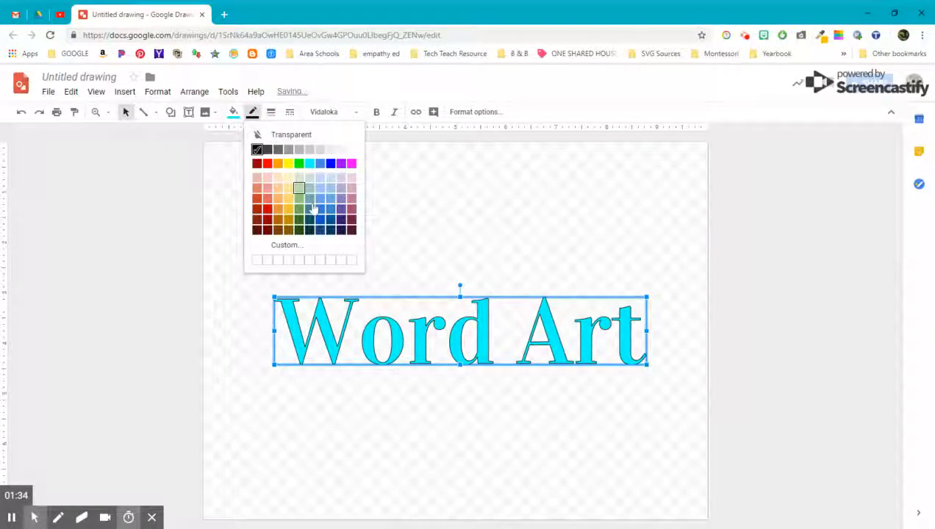
left_click(311, 233)
left_click(270, 112)
left_click(281, 179)
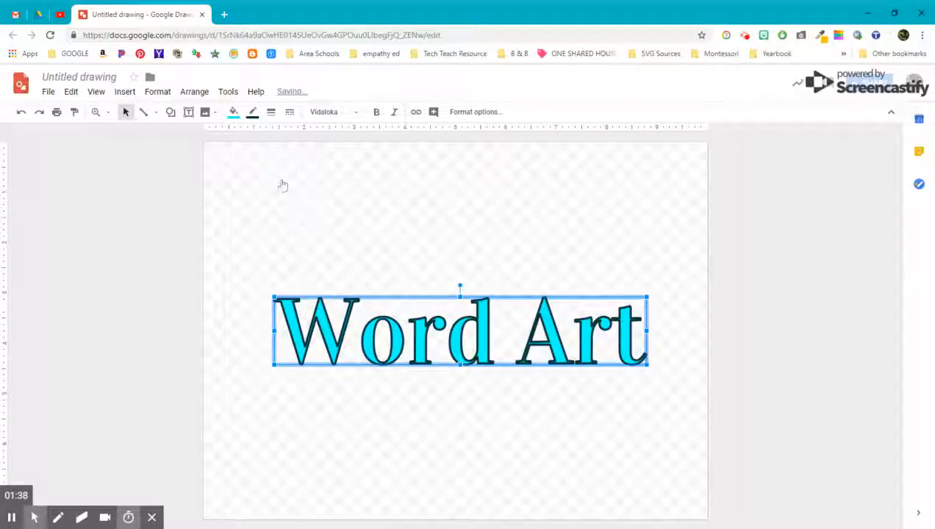
left_click(271, 112)
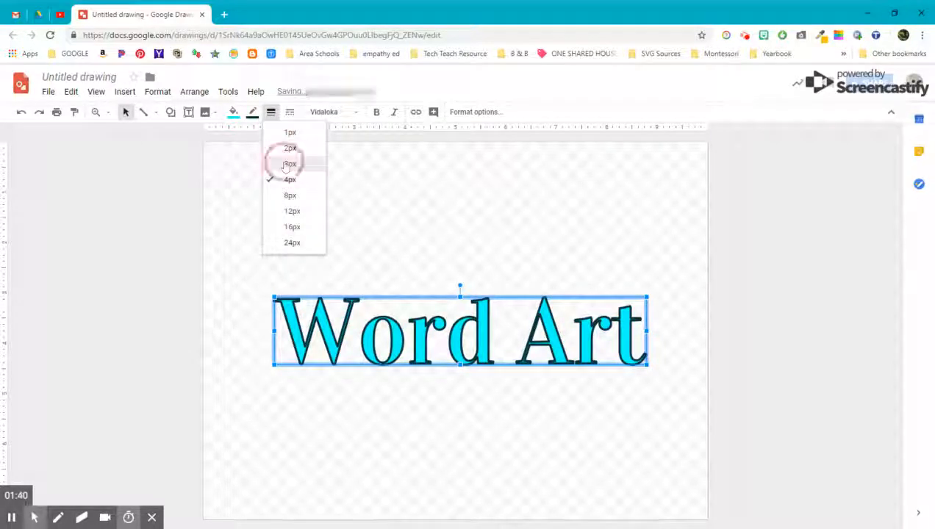
left_click(290, 164)
left_click(254, 113)
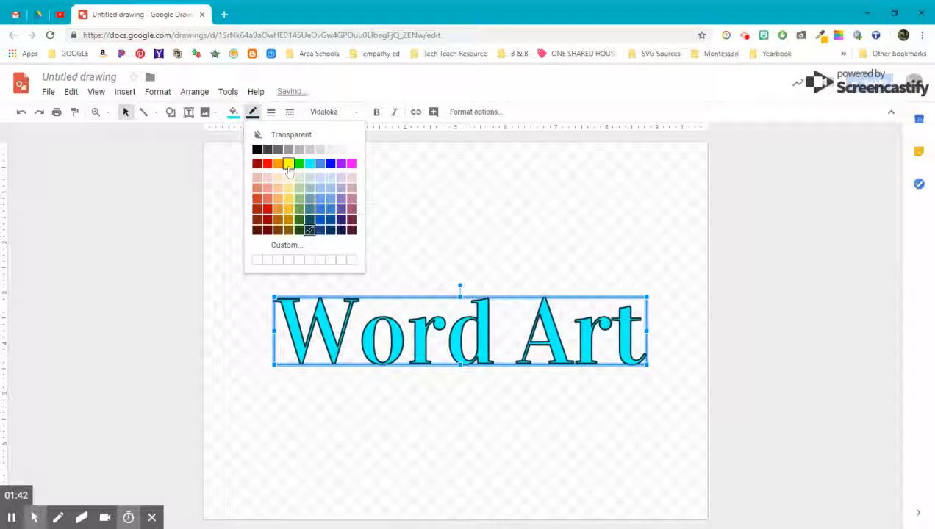
left_click(288, 219)
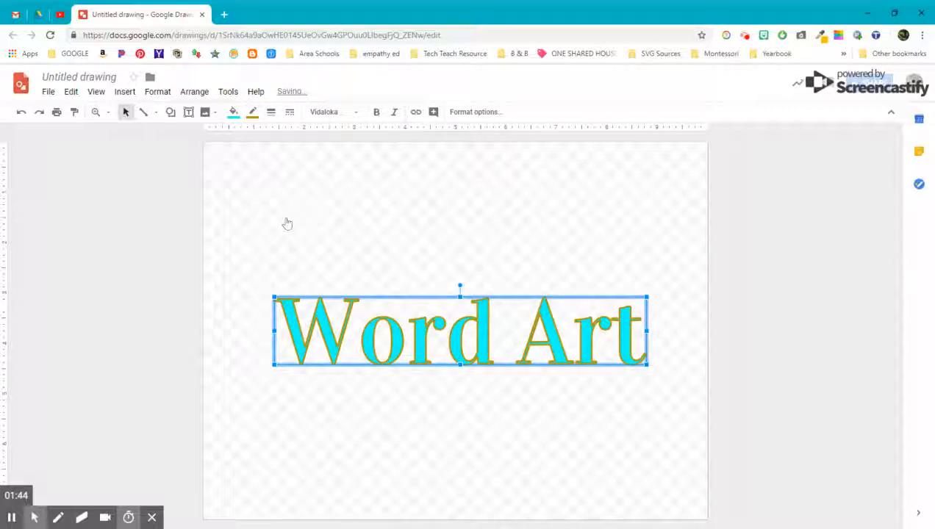
left_click(253, 113)
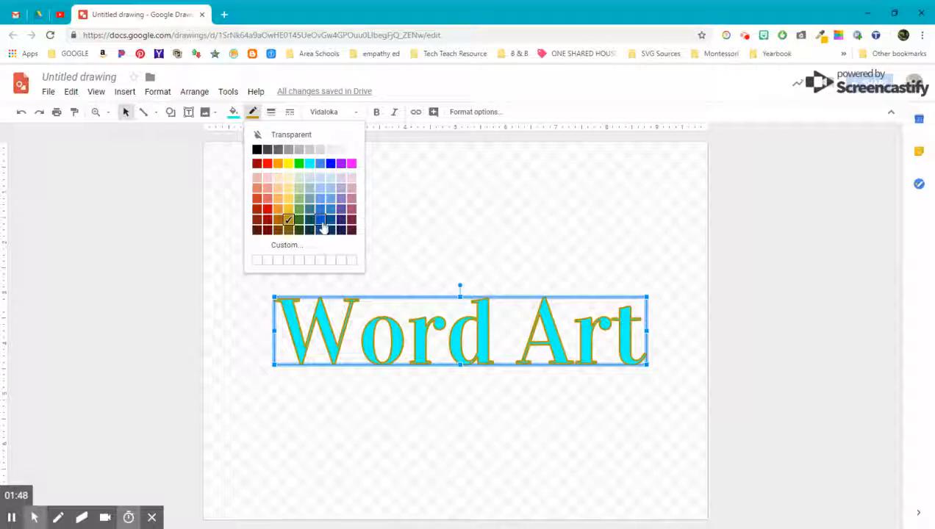
left_click(313, 223)
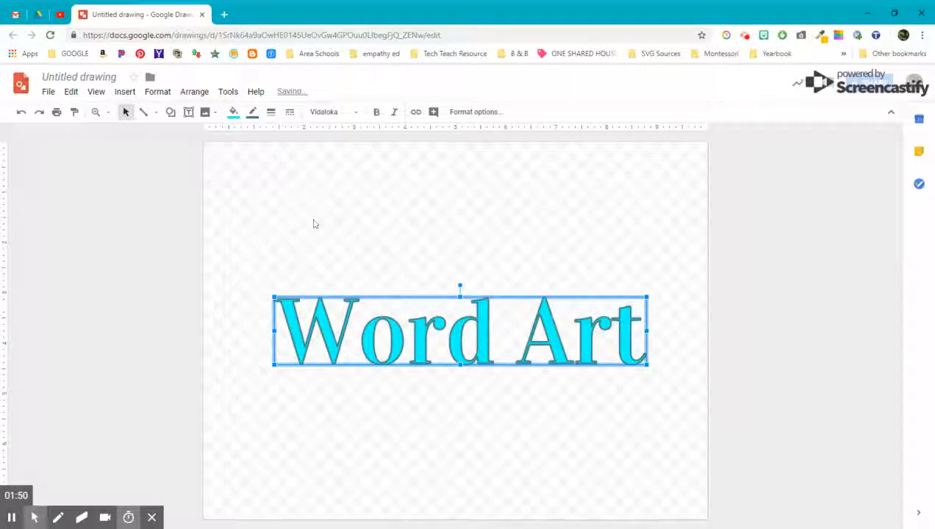
left_click(314, 225)
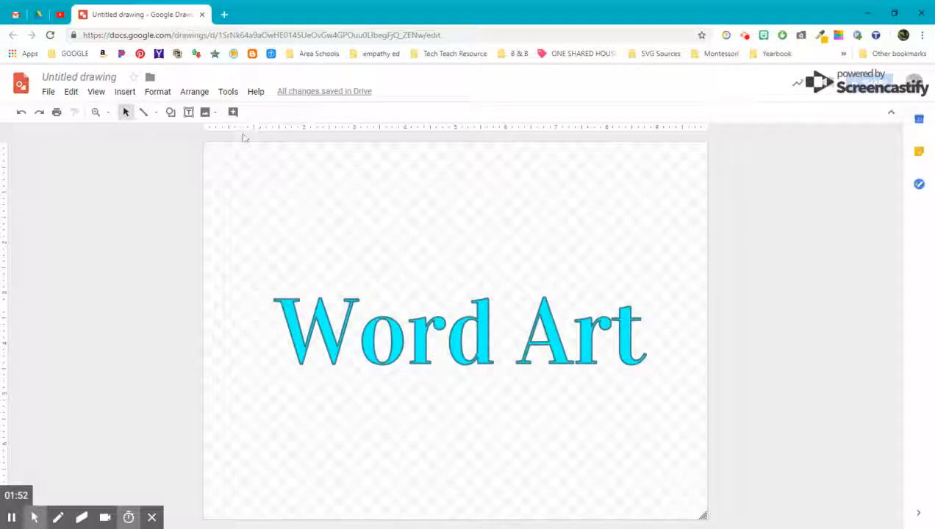
left_click(296, 321)
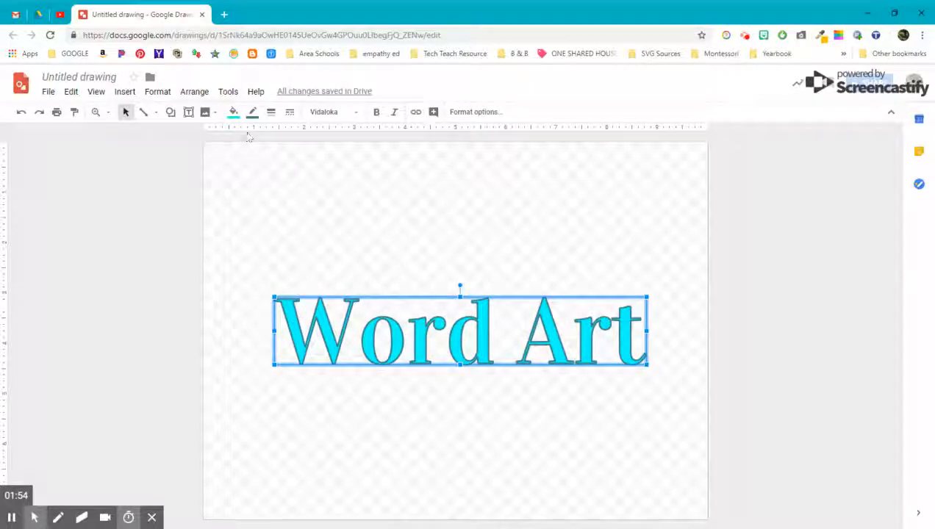
left_click(125, 91)
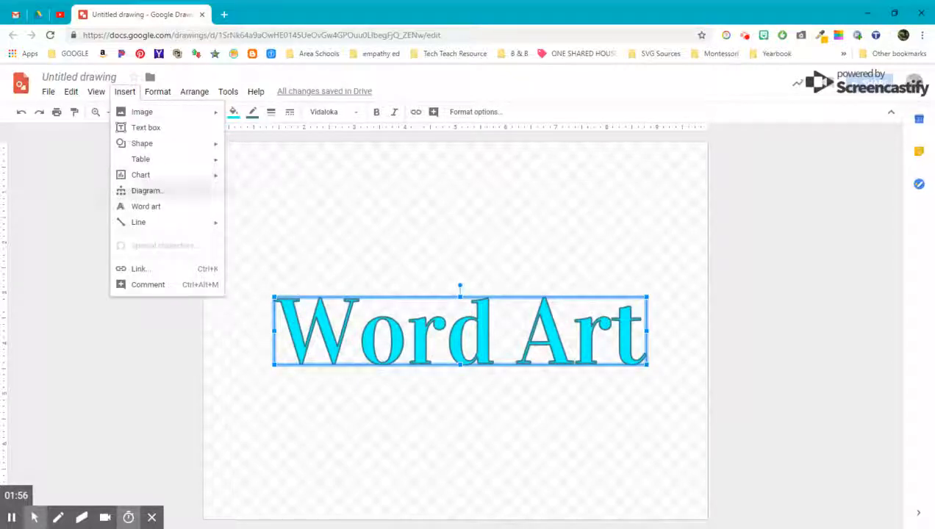
mouse_move(138, 224)
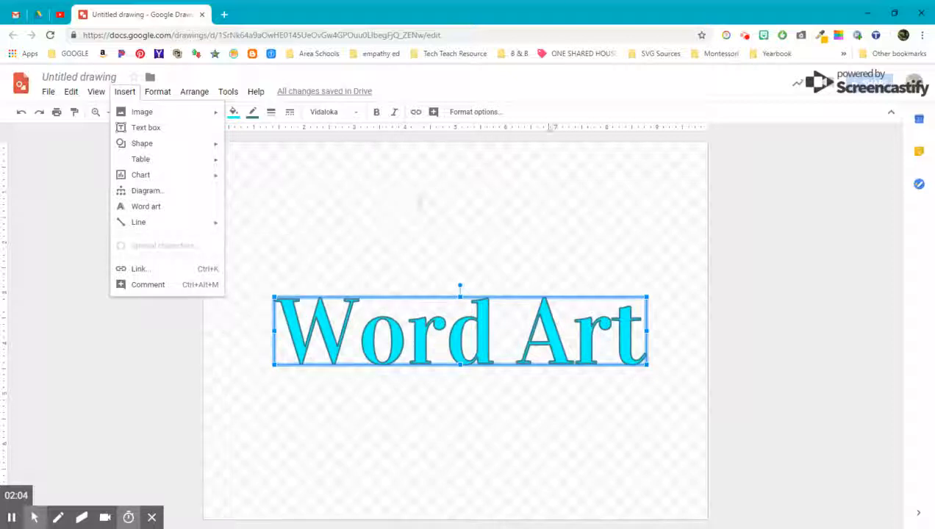
left_click(560, 114)
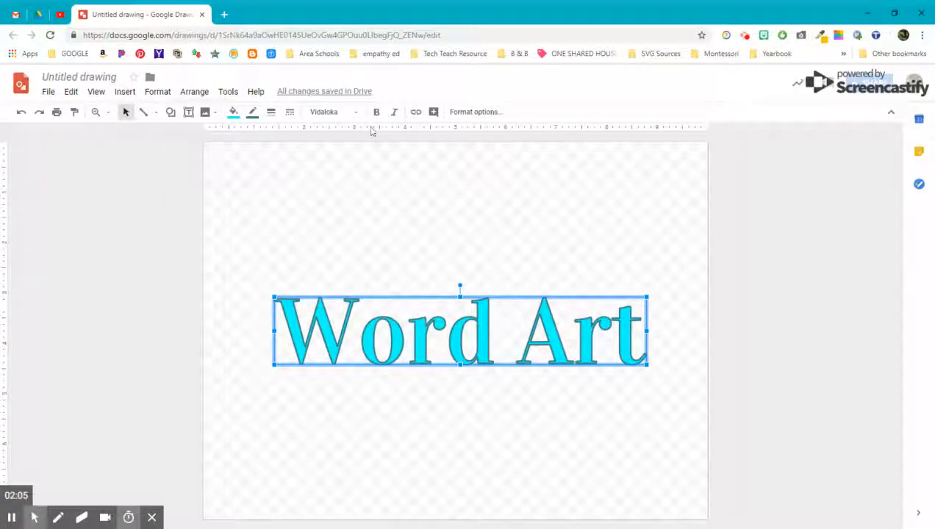
left_click(155, 113)
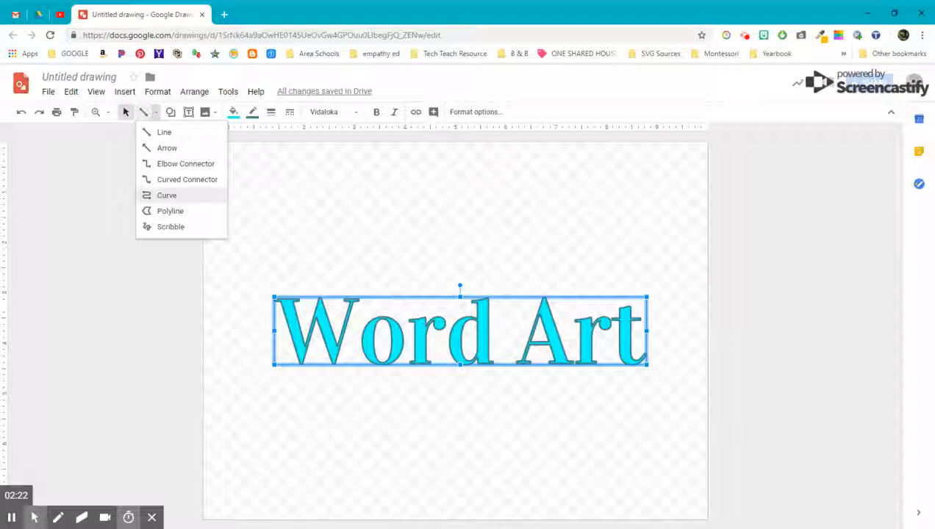
left_click(123, 91)
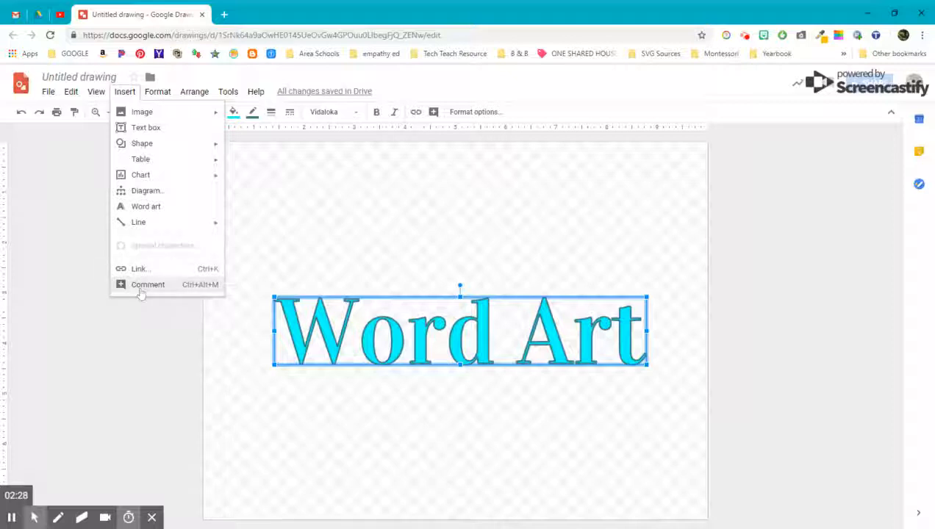
left_click(322, 235)
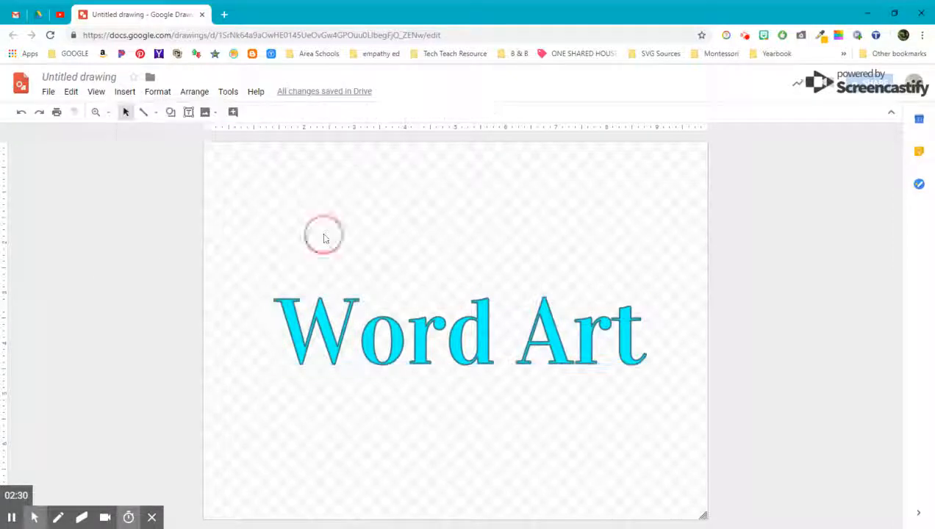
- Draw an oval above the Word Art text
left_click(169, 111)
mouse_move(187, 135)
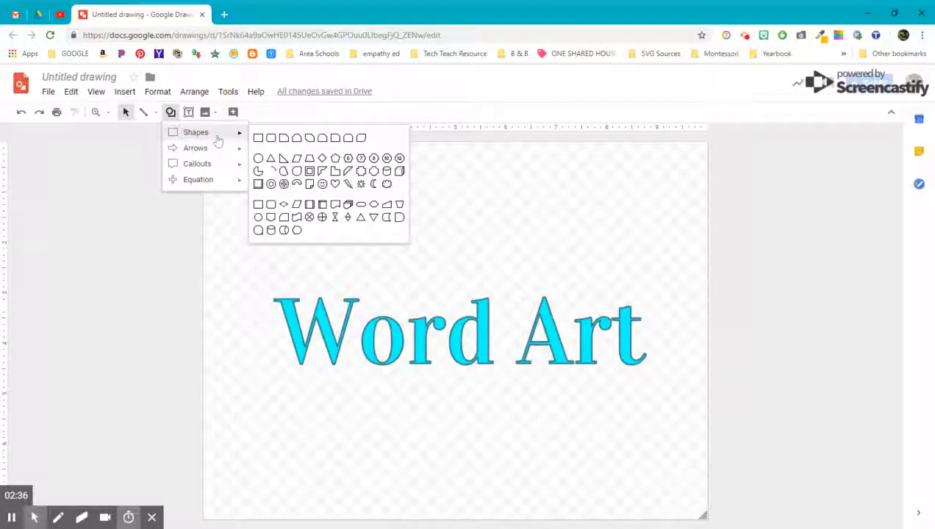
left_click(259, 158)
left_click_drag(273, 179, 353, 267)
- Draw a yellow-filled ribbon banner below the Word Art
left_click(171, 112)
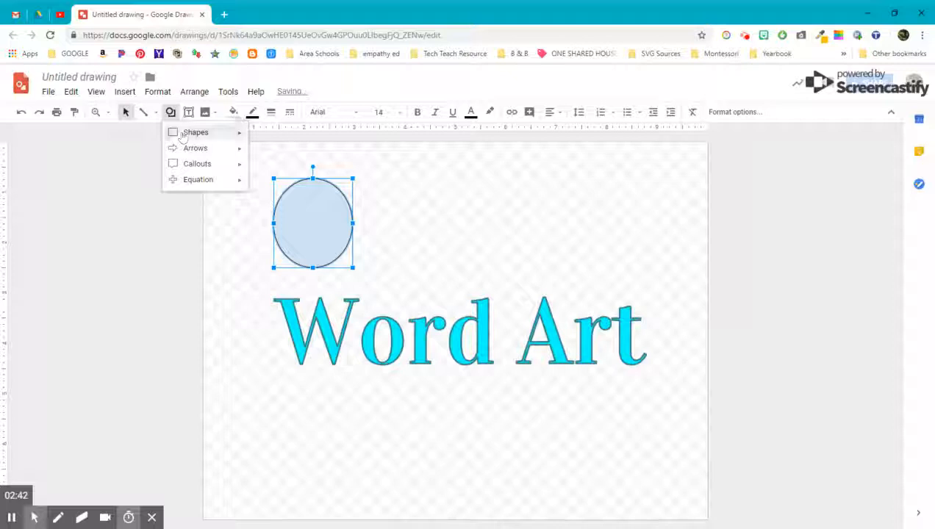
mouse_move(197, 168)
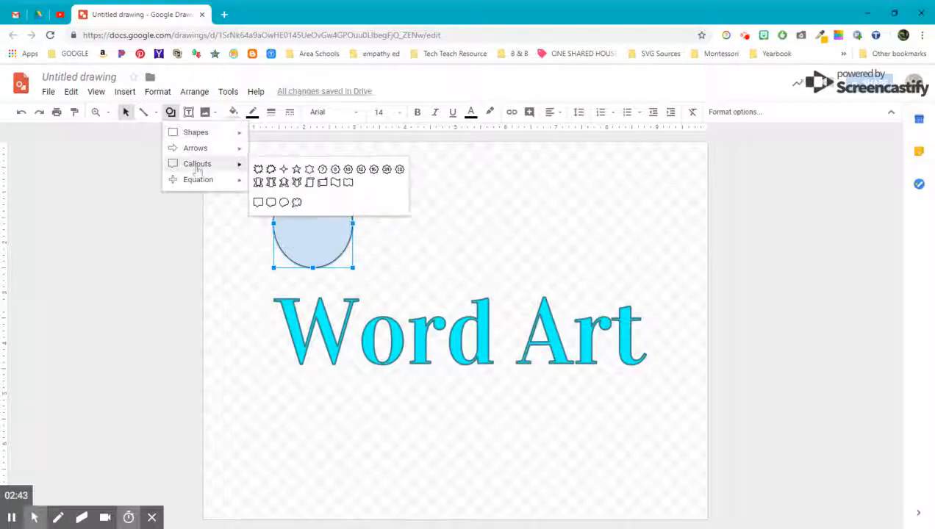
left_click(297, 184)
left_click_drag(263, 388, 655, 475)
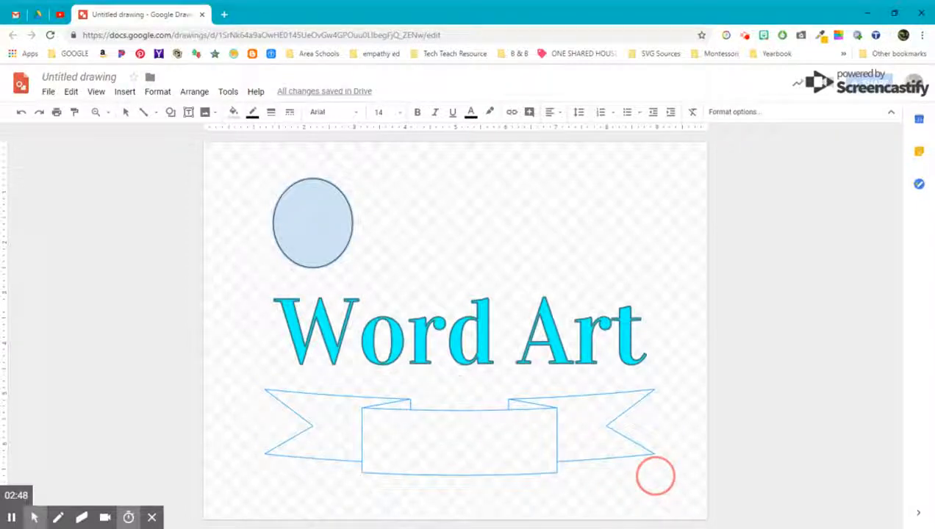
left_click(237, 115)
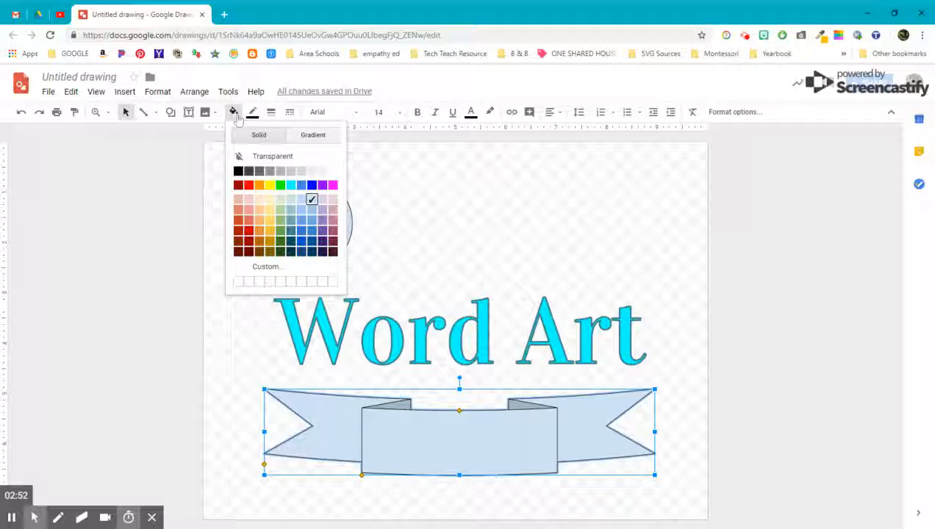
left_click(270, 184)
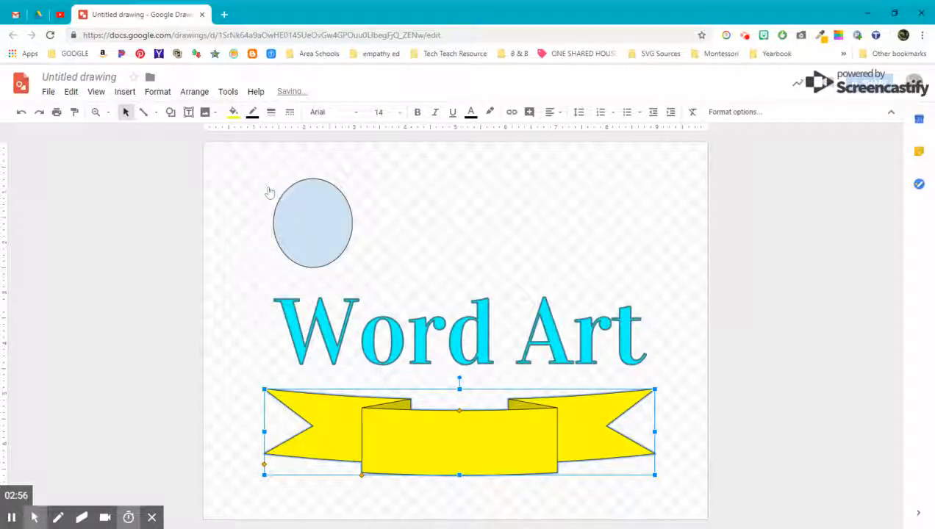
- Give the ribbon banner a dark-yellow 4px outline
left_click(252, 112)
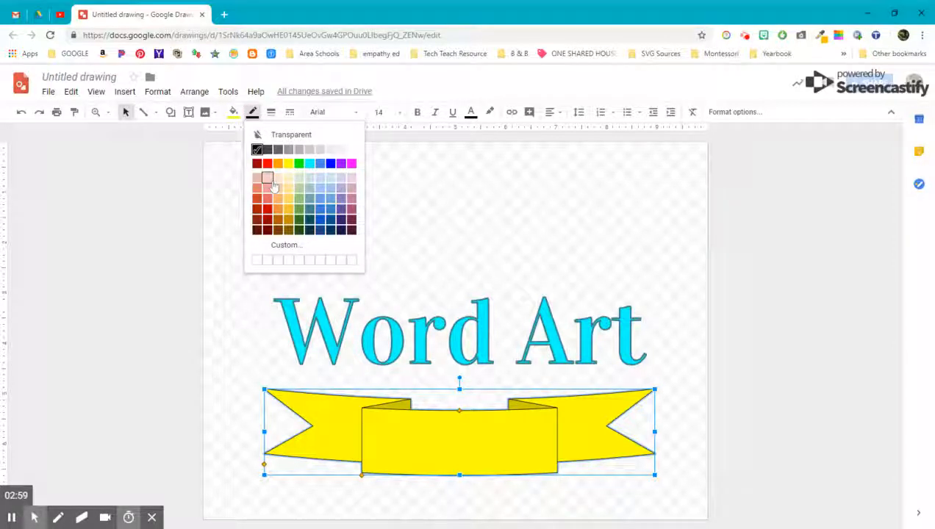
left_click(289, 220)
left_click(252, 112)
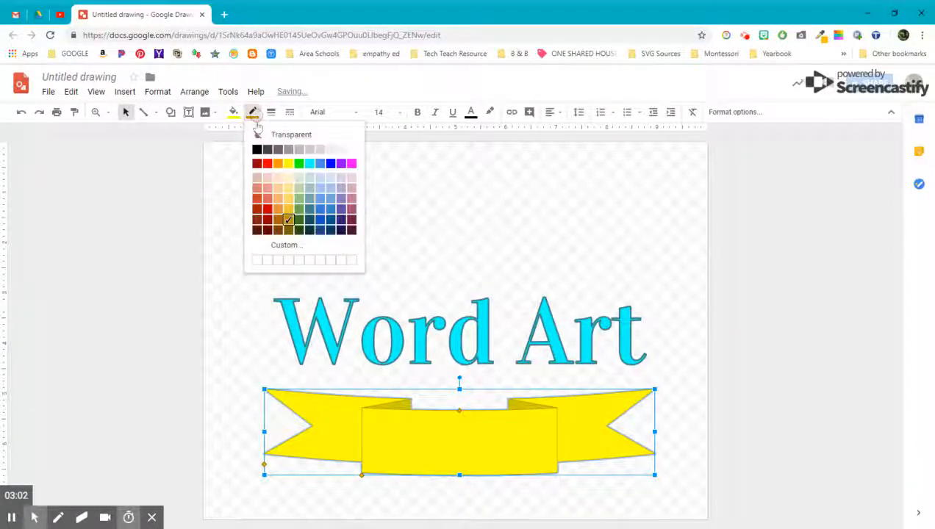
left_click(271, 111)
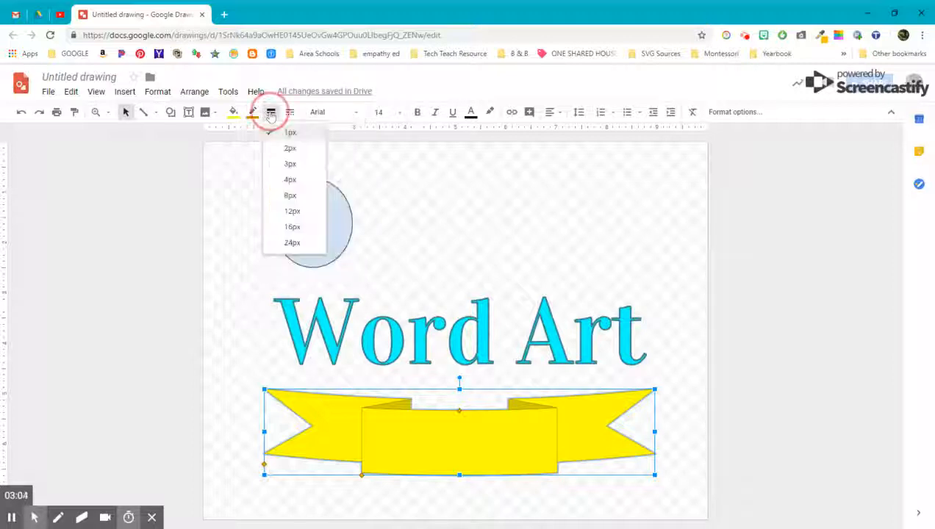
left_click(286, 186)
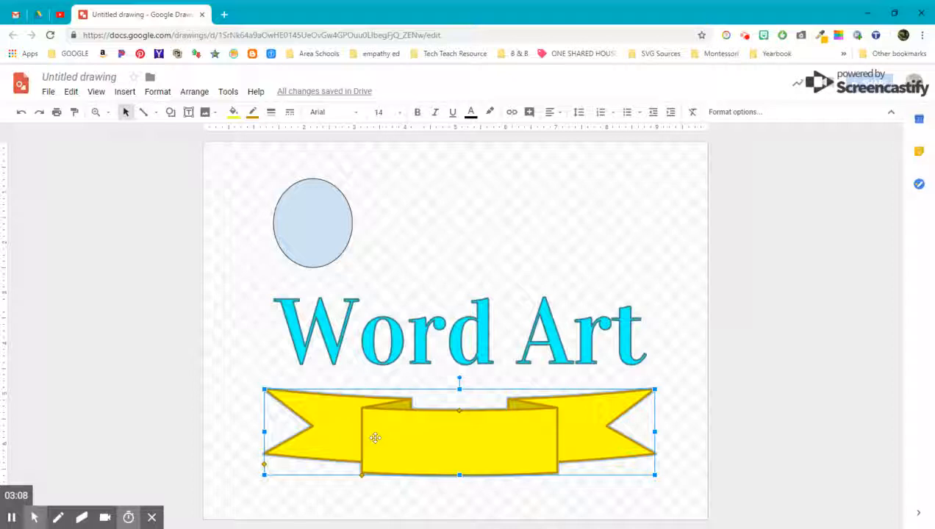
- Widen the oval to the right and fill it dark blue
left_click(309, 213)
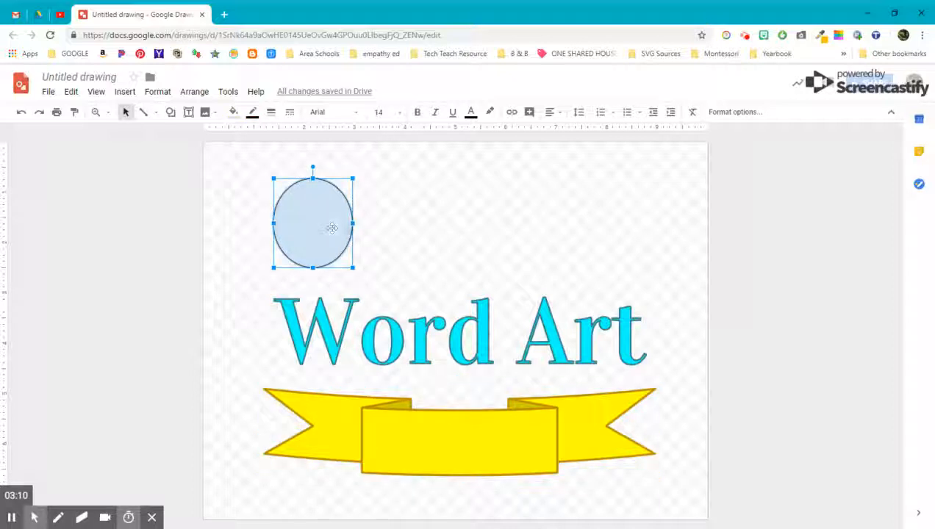
left_click_drag(353, 225, 384, 222)
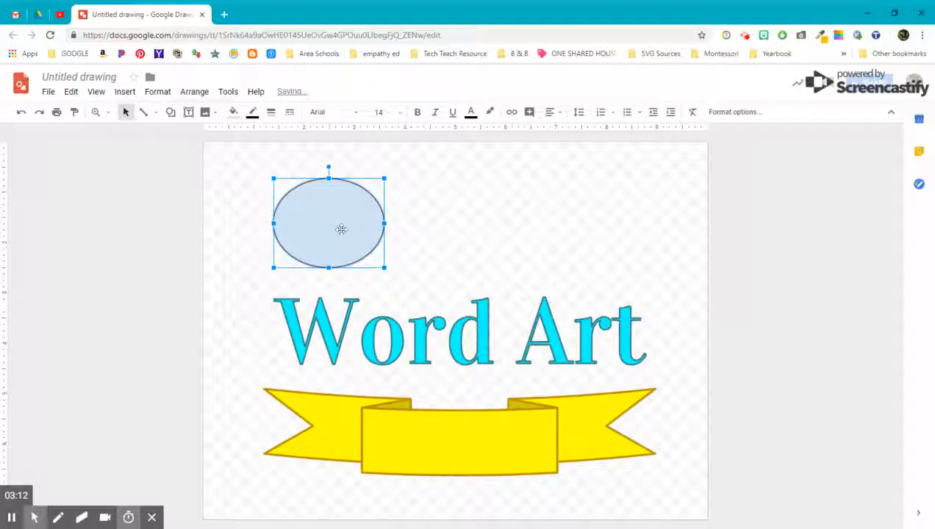
left_click(232, 112)
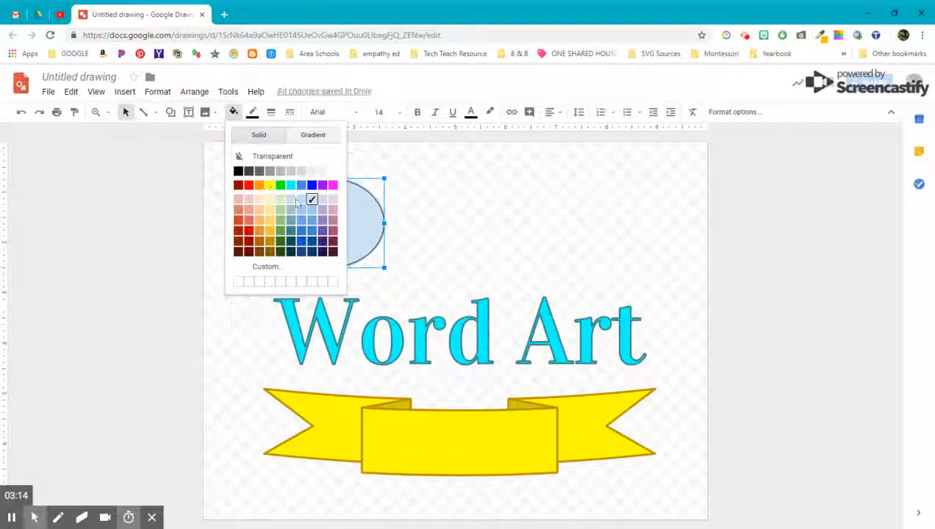
left_click(302, 199)
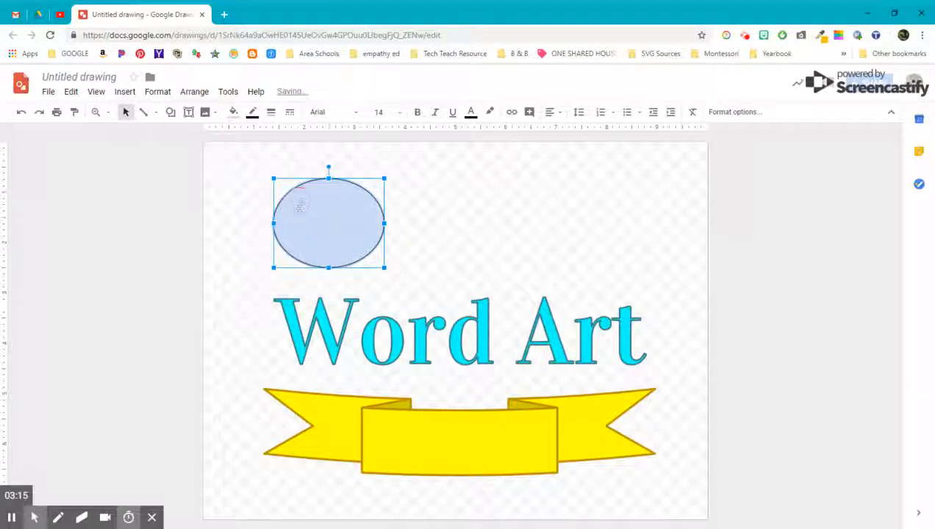
left_click(233, 113)
left_click(301, 230)
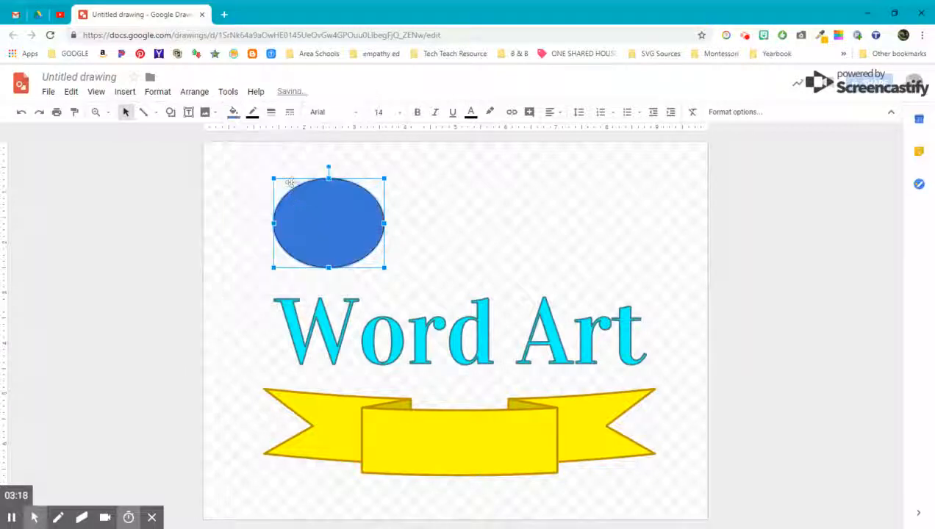
- Give the oval a dark blue, 3px dashed outline and enlarge it up-left
left_click(252, 112)
left_click(321, 232)
left_click(271, 112)
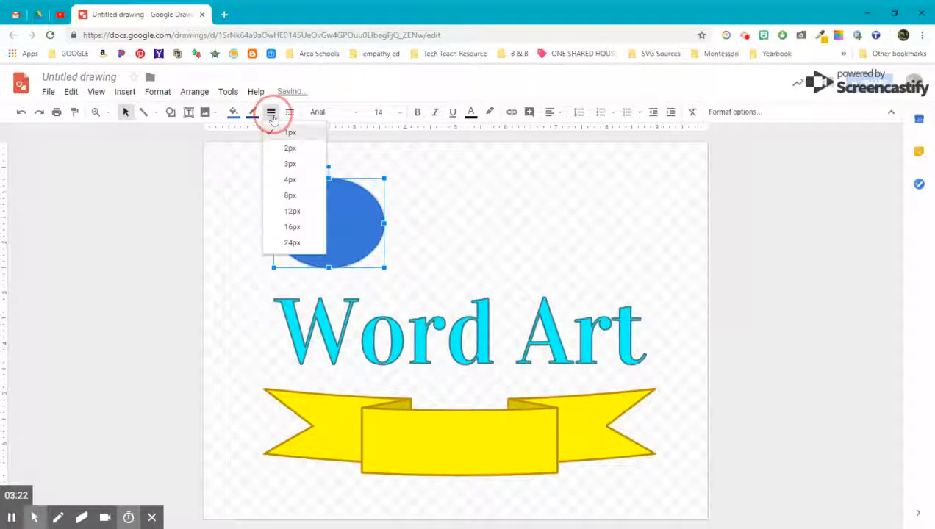
left_click(272, 162)
left_click(290, 113)
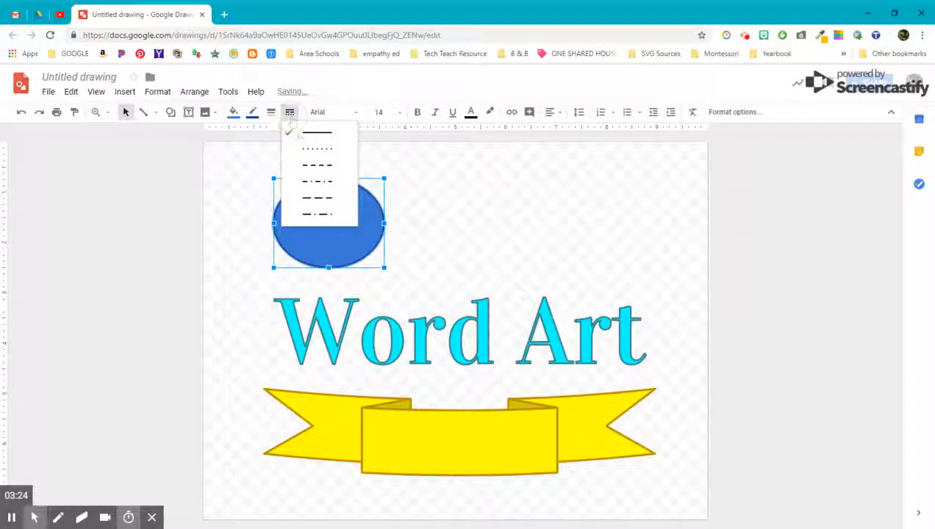
left_click(303, 184)
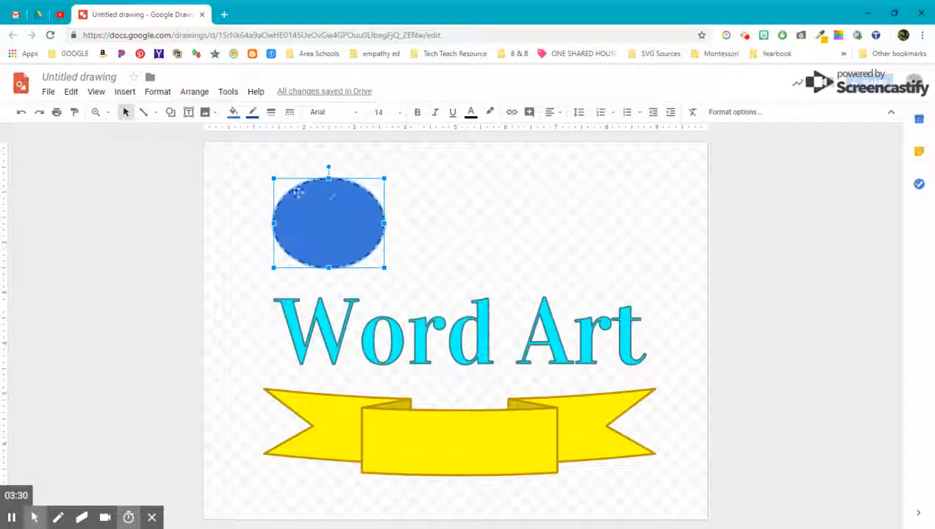
left_click_drag(275, 181, 267, 169)
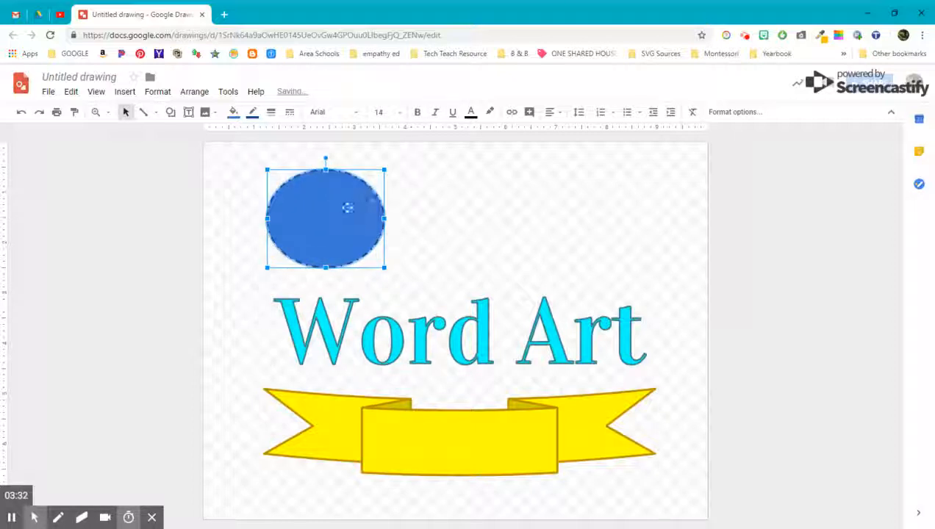
left_click(455, 222)
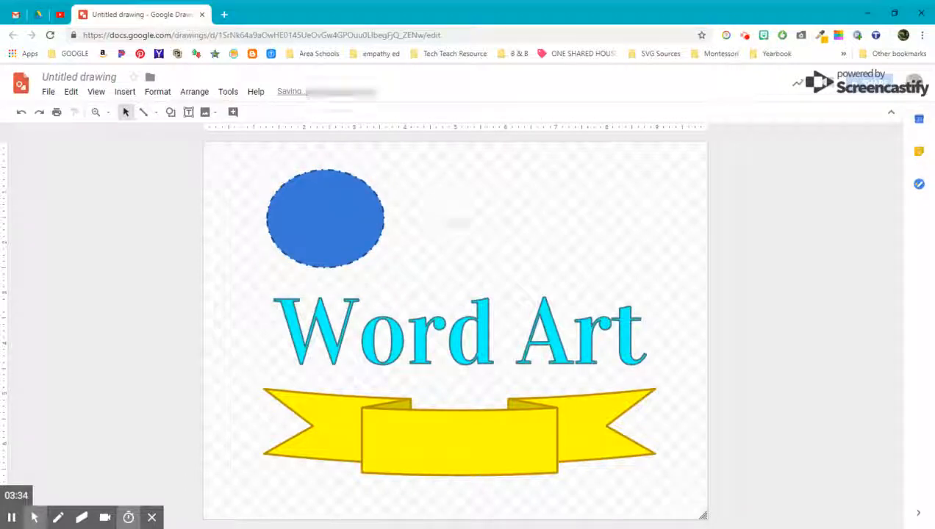
- Check File > Download as, then choose to insert an image from Drive
left_click(119, 93)
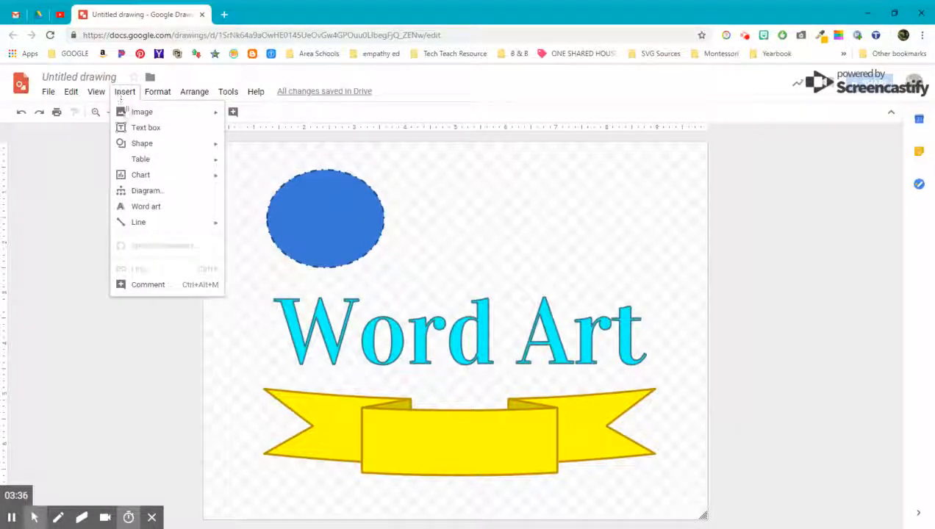
mouse_move(130, 114)
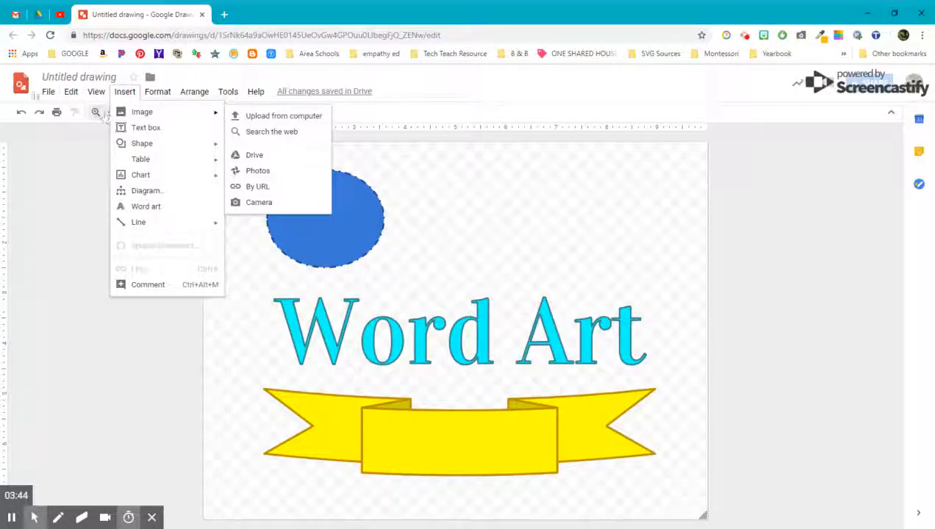
mouse_move(48, 95)
mouse_move(73, 193)
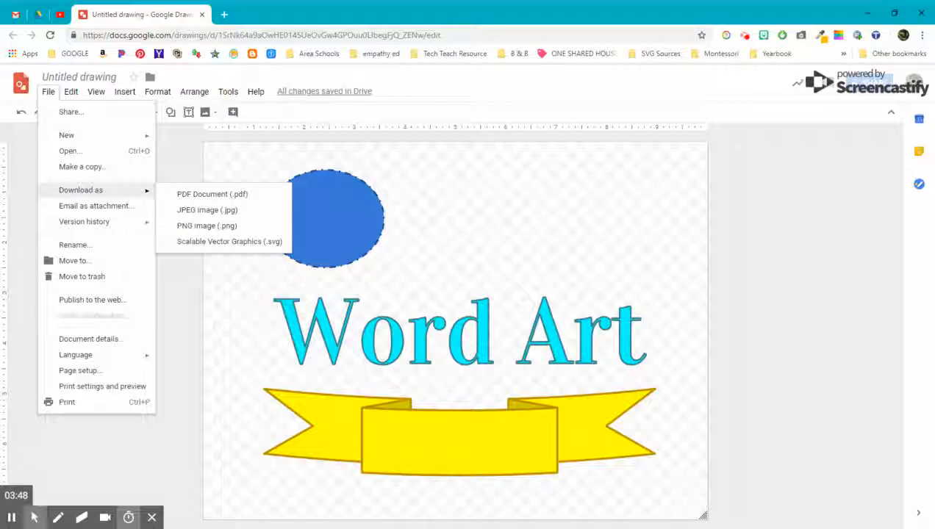
mouse_move(130, 97)
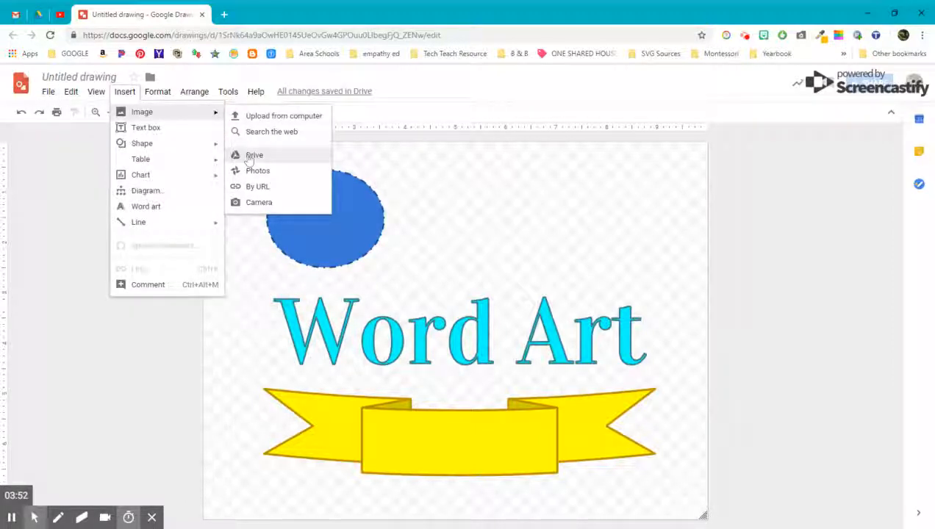
left_click(249, 157)
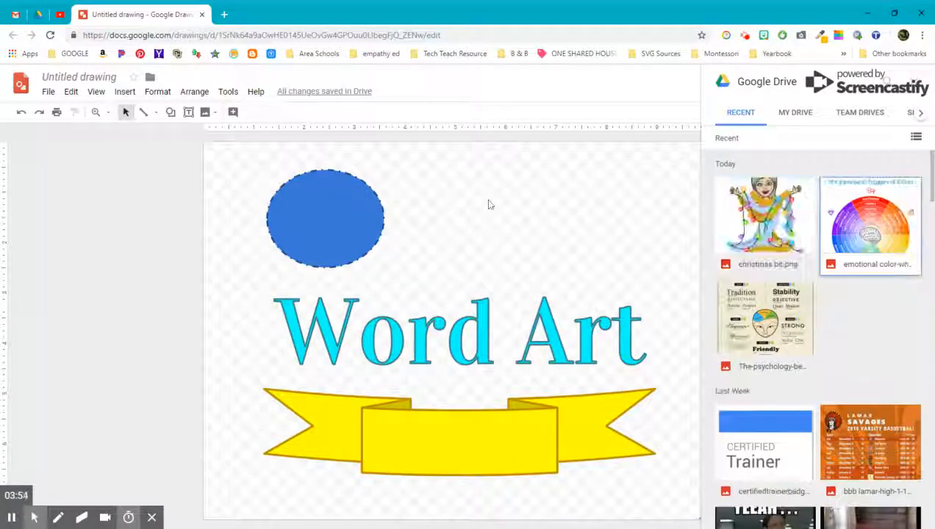
- Insert christmas bit.png from Drive and place the Bitmoji over the dashed blue oval
left_click_drag(772, 220, 603, 239)
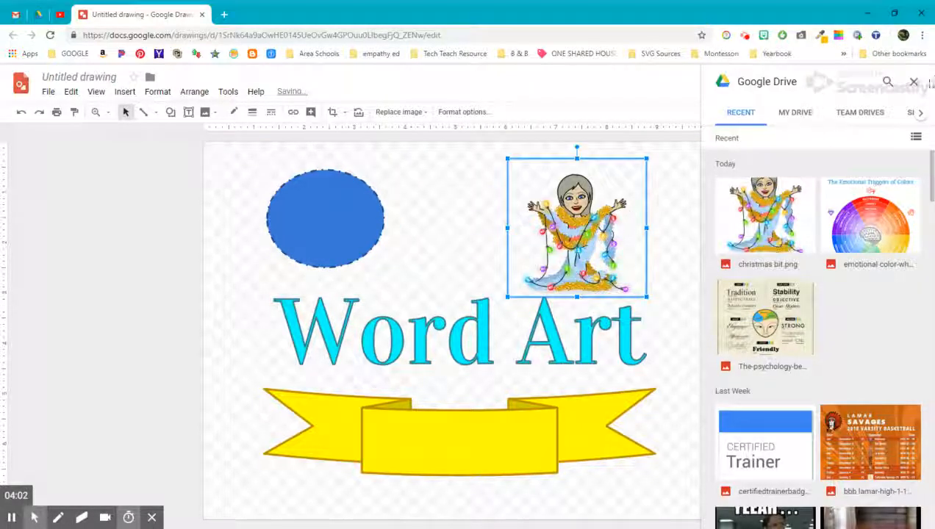
left_click(914, 80)
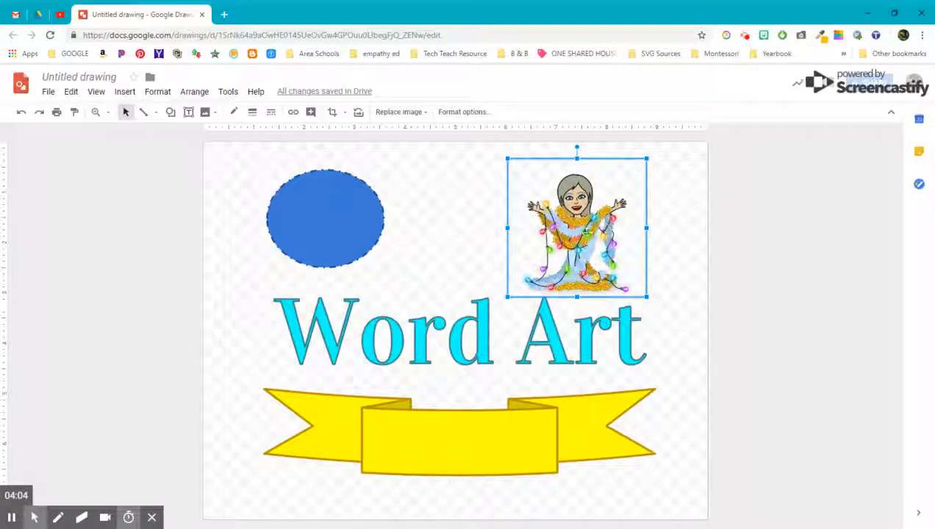
left_click_drag(586, 232, 589, 231)
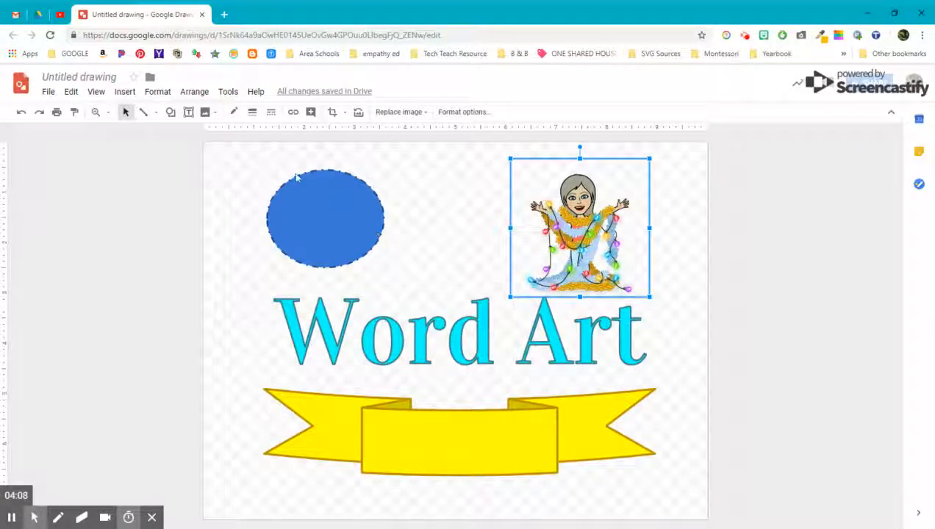
left_click_drag(568, 210, 332, 230)
left_click(454, 245)
left_click(438, 246)
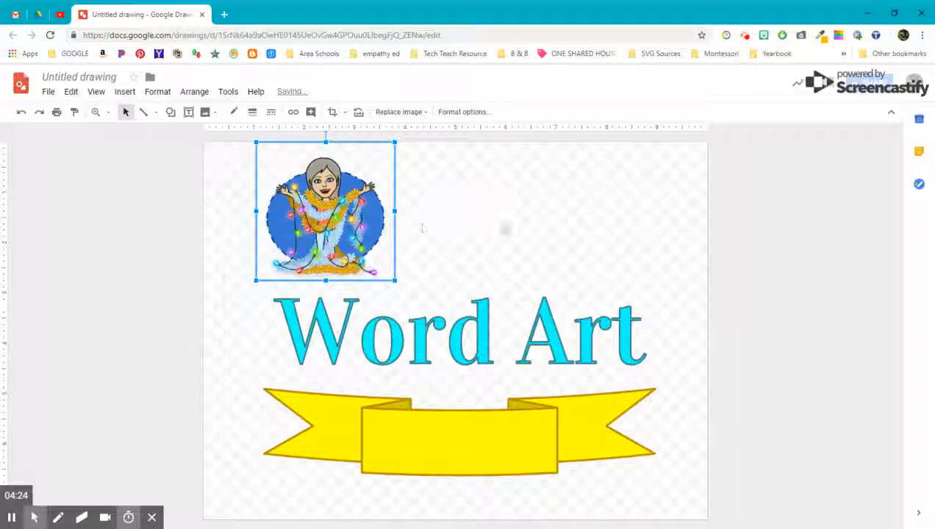
- Shift the Word Art and yellow ribbon left so the text sits just above the banner
left_click(504, 229)
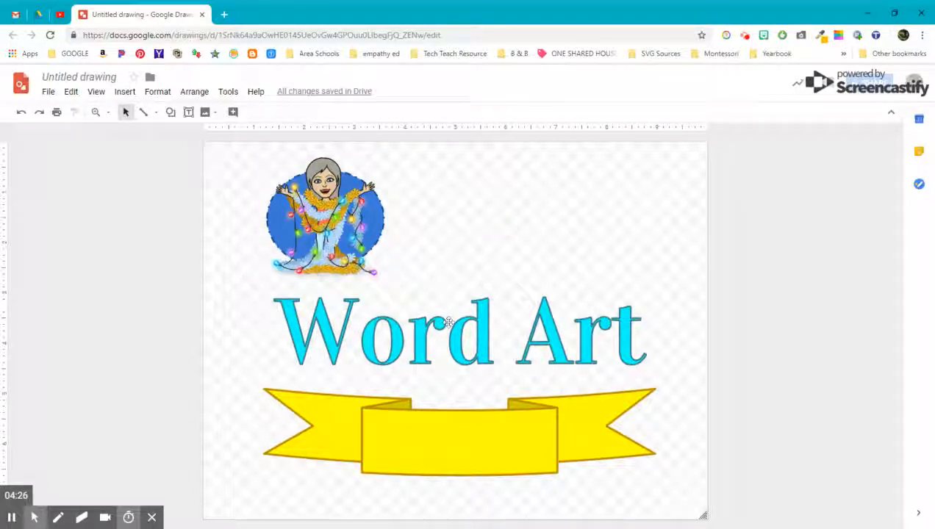
left_click_drag(443, 318, 450, 433)
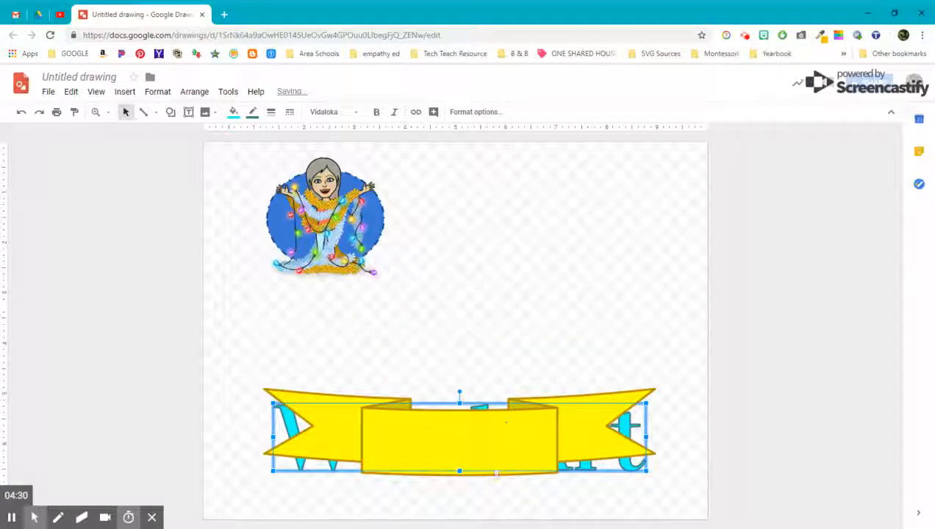
left_click_drag(476, 444, 470, 344)
mouse_move(448, 433)
left_mouse_down()
mouse_move(439, 334)
mouse_move(440, 444)
left_mouse_up()
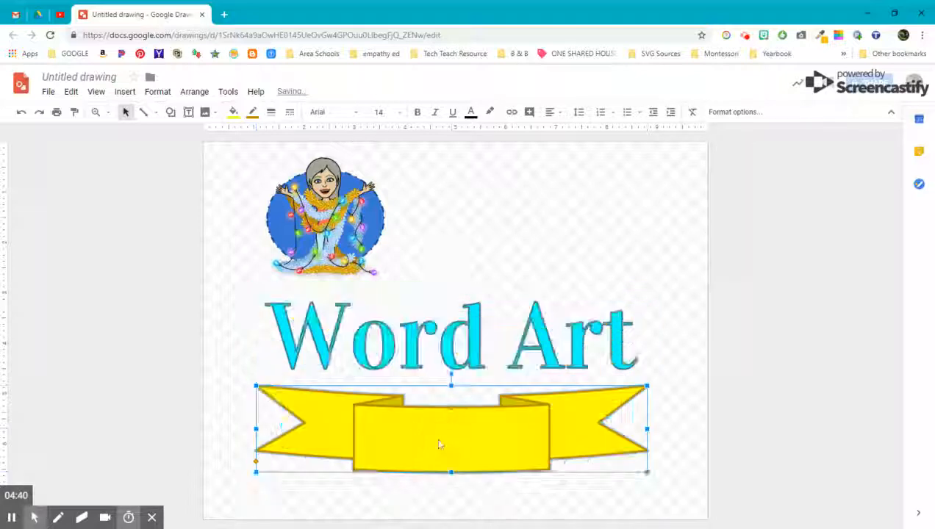
- Preview the Insert menu's Image, Line and Chart entries, ending on the Shape submenu
left_click(124, 91)
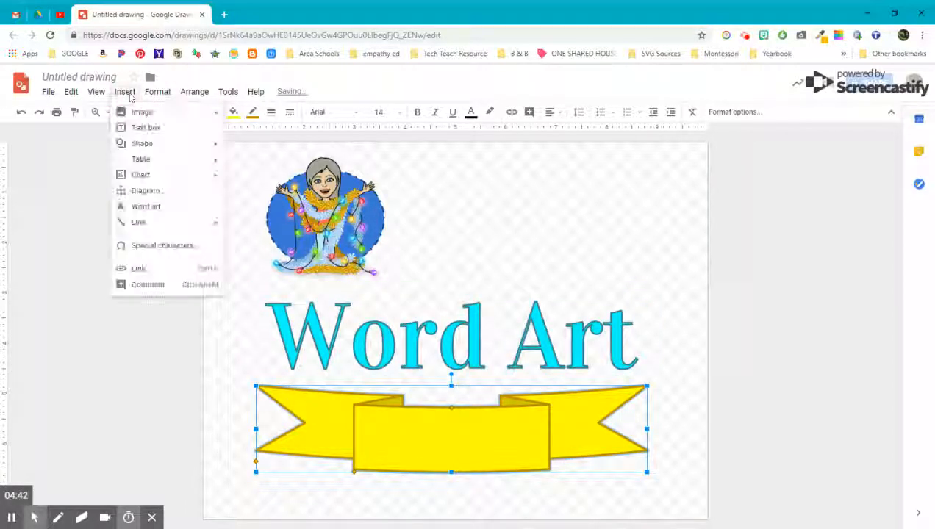
mouse_move(132, 111)
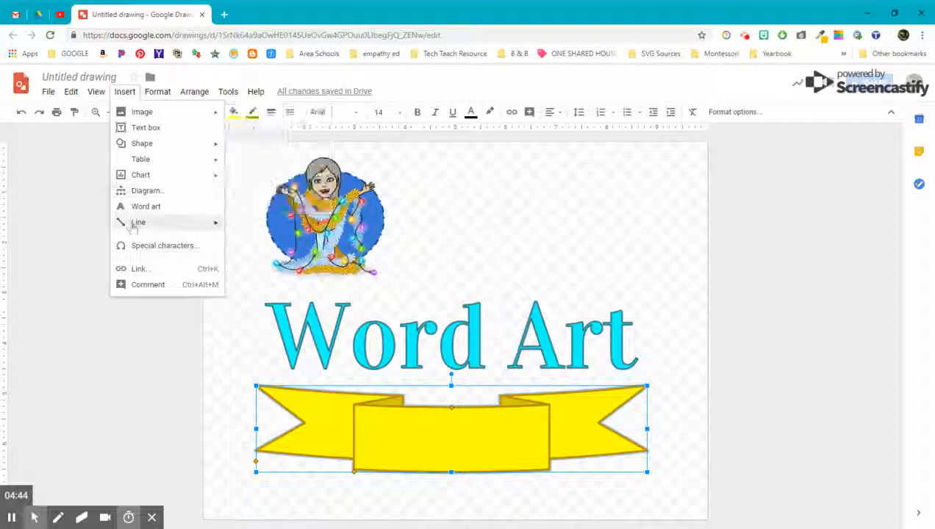
mouse_move(133, 227)
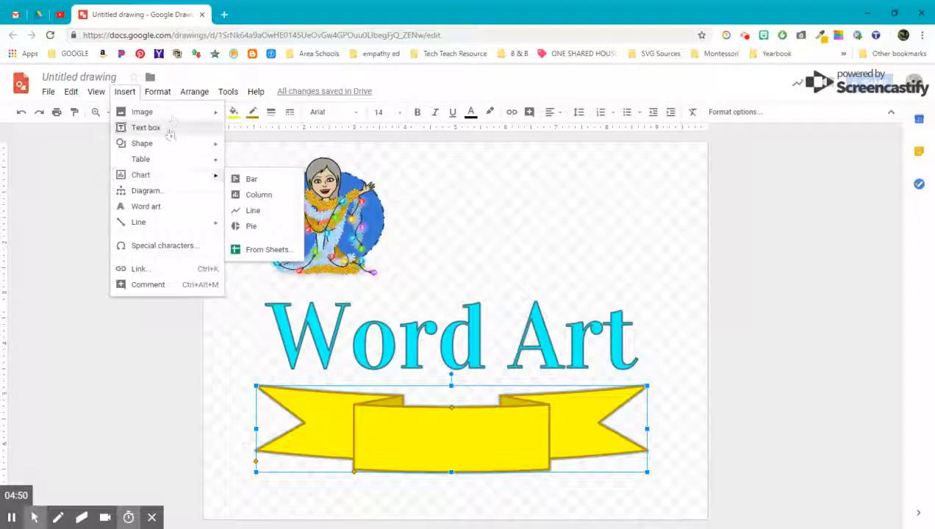
mouse_move(177, 146)
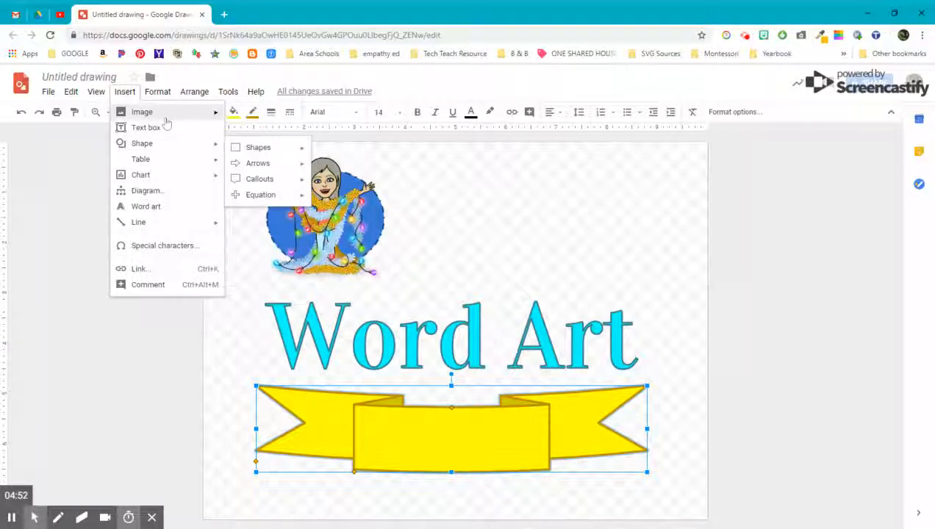